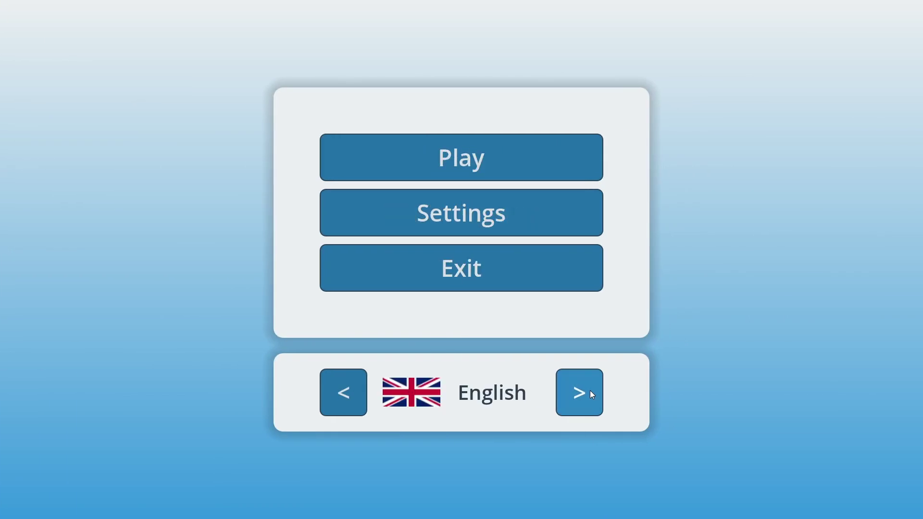
Step: Step the running menu back to Français, then forward through Deutsch, English and onward
{"action": "left_click", "coordinate": [350, 399]}
{"action": "left_click", "coordinate": [352, 401]}
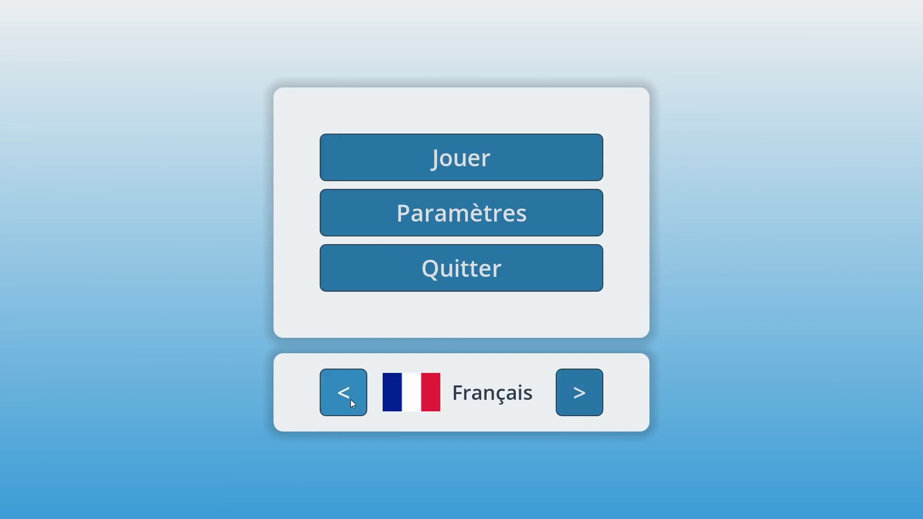
{"action": "left_click", "coordinate": [584, 392]}
{"action": "left_click", "coordinate": [585, 392]}
{"action": "left_click", "coordinate": [585, 391]}
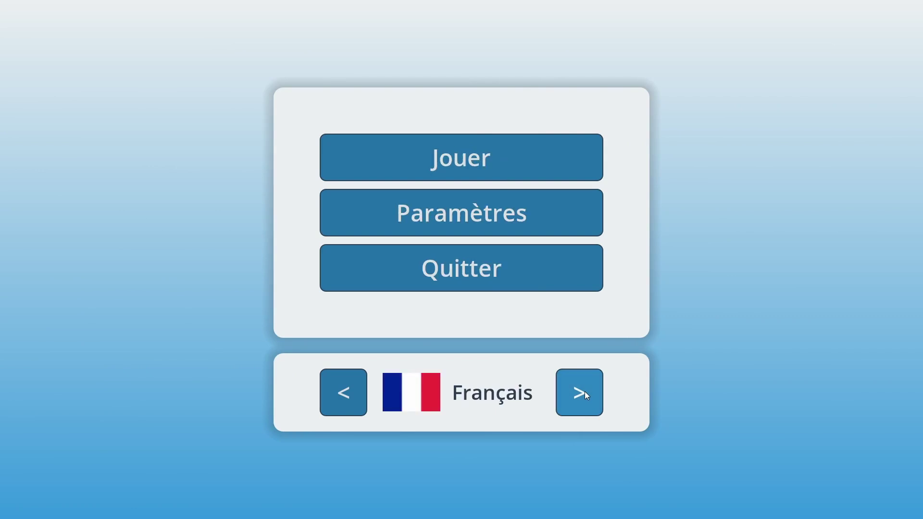
{"action": "left_click", "coordinate": [585, 392]}
{"action": "left_click", "coordinate": [585, 391]}
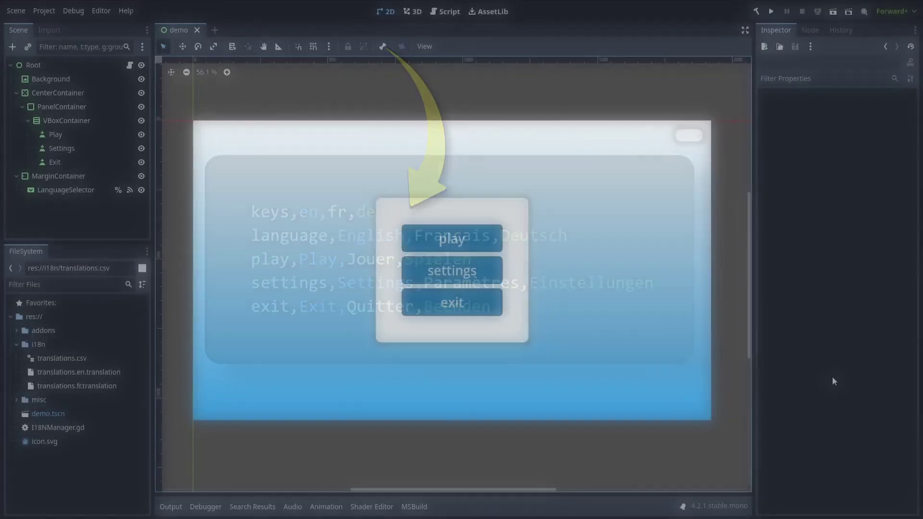
Step: Select i18n/translations.csv and view its CSV Translation import settings
{"action": "left_click", "coordinate": [112, 360]}
{"action": "left_click", "coordinate": [49, 30]}
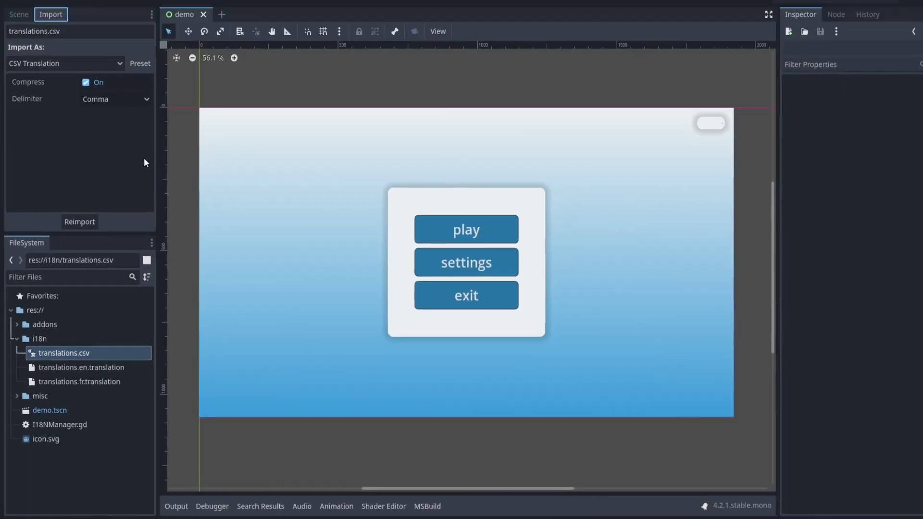
Step: Add i18n/translations.en.translation and translations.fr.translation to the Localization translations list
{"action": "left_click", "coordinate": [43, 10]}
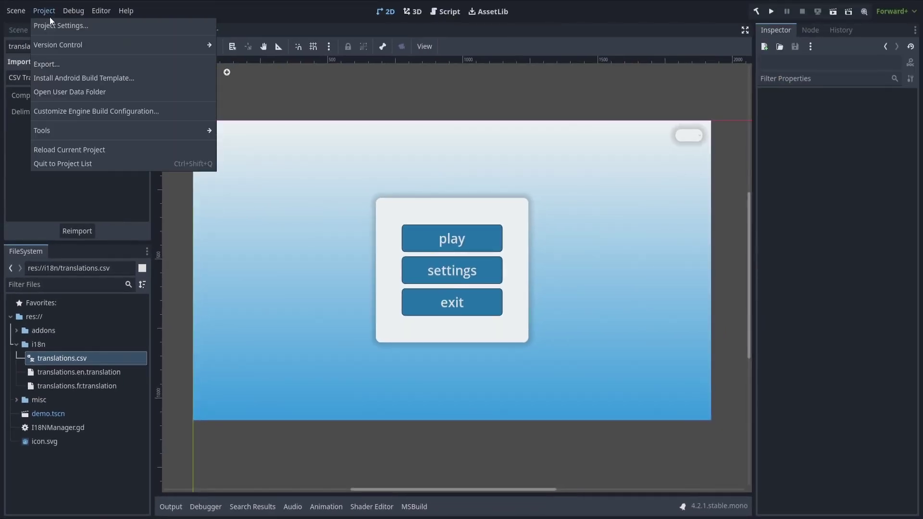
{"action": "left_click", "coordinate": [51, 22]}
{"action": "left_click", "coordinate": [354, 92]}
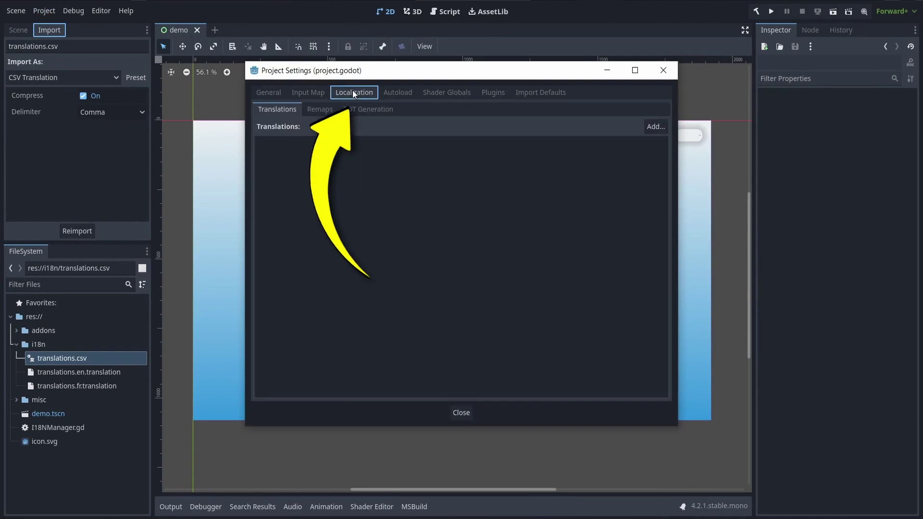
{"action": "left_click", "coordinate": [656, 126]}
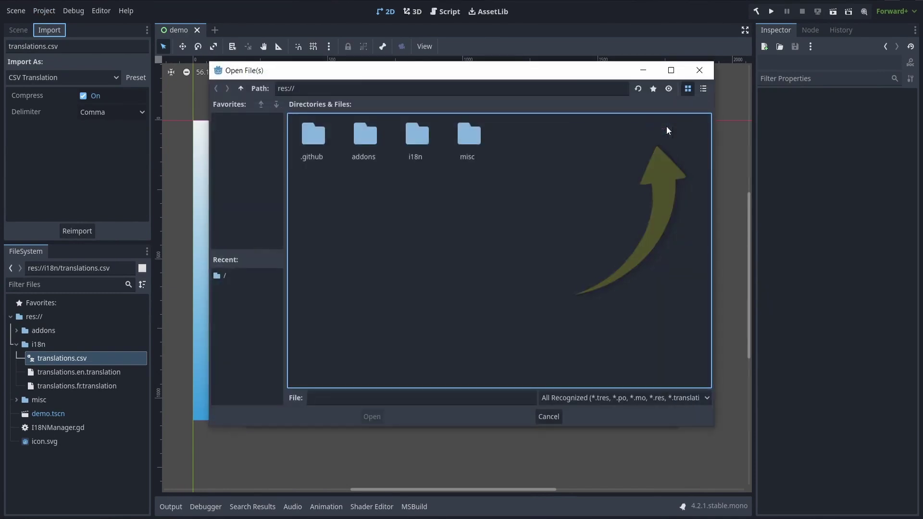
{"action": "double_click", "coordinate": [418, 140]}
{"action": "left_click", "coordinate": [373, 146]}
{"action": "left_click", "coordinate": [417, 140], "text": "shift"}
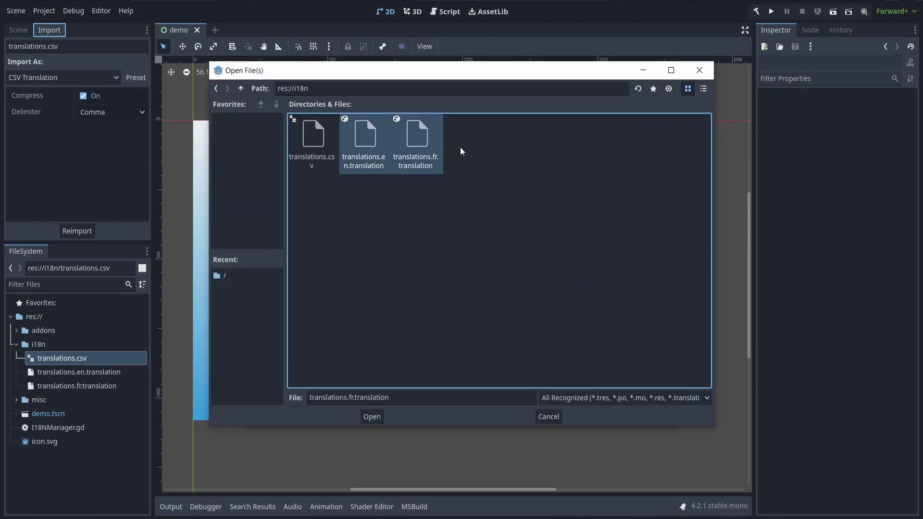
{"action": "left_click", "coordinate": [372, 417]}
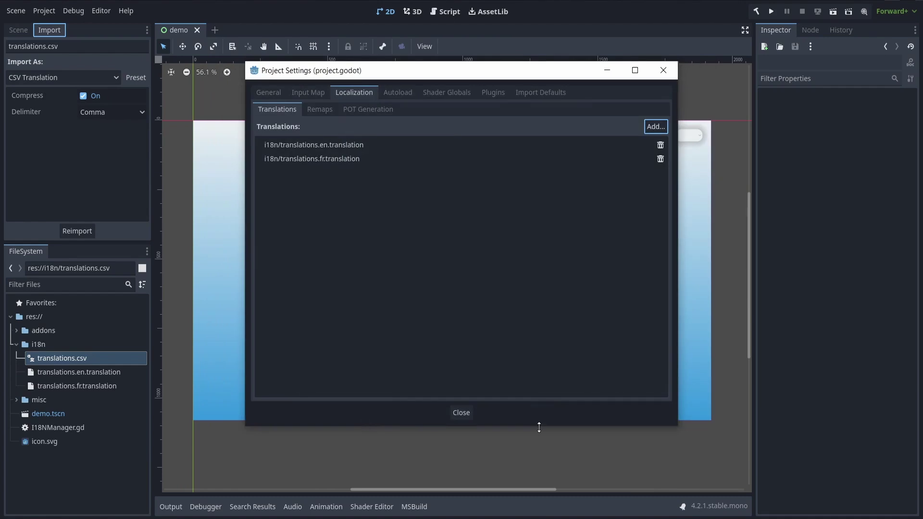
Step: Add art/flag-en.png as a resource in Localization Remaps and select it
{"action": "left_click", "coordinate": [318, 110]}
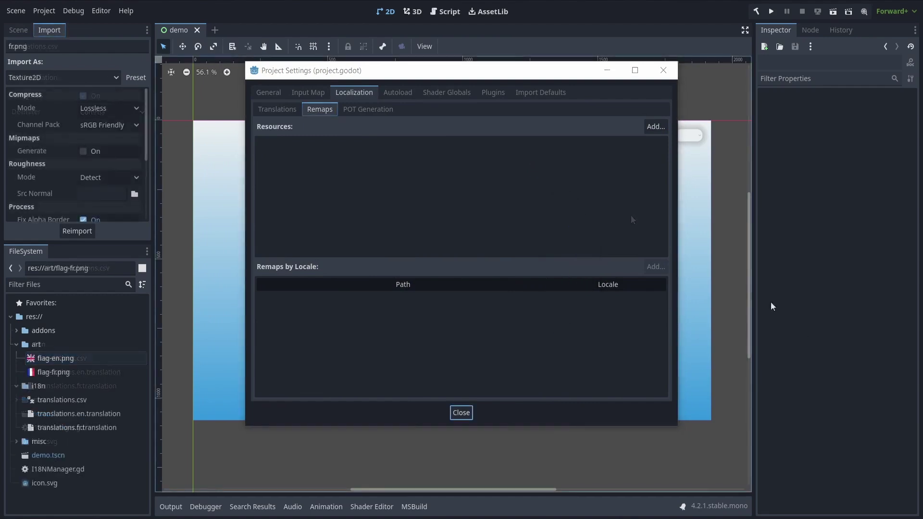
{"action": "left_click", "coordinate": [656, 127]}
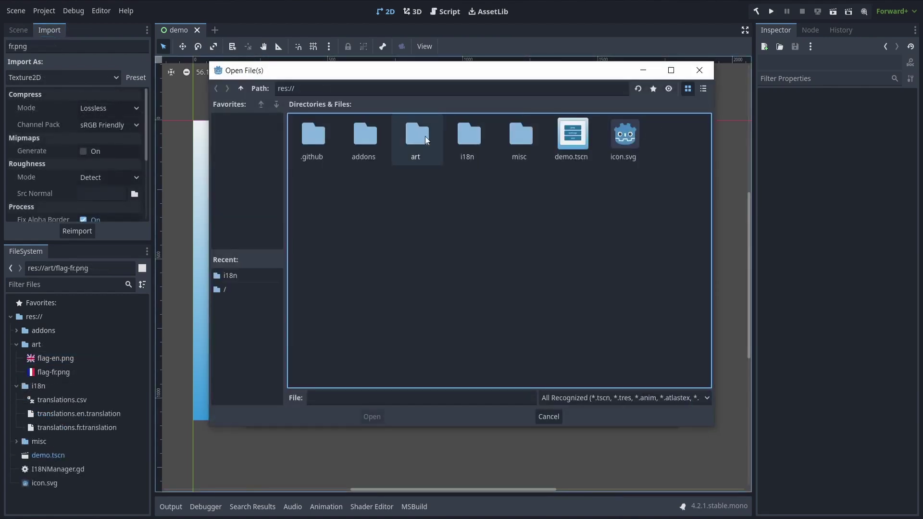
{"action": "double_click", "coordinate": [418, 141]}
{"action": "double_click", "coordinate": [308, 139]}
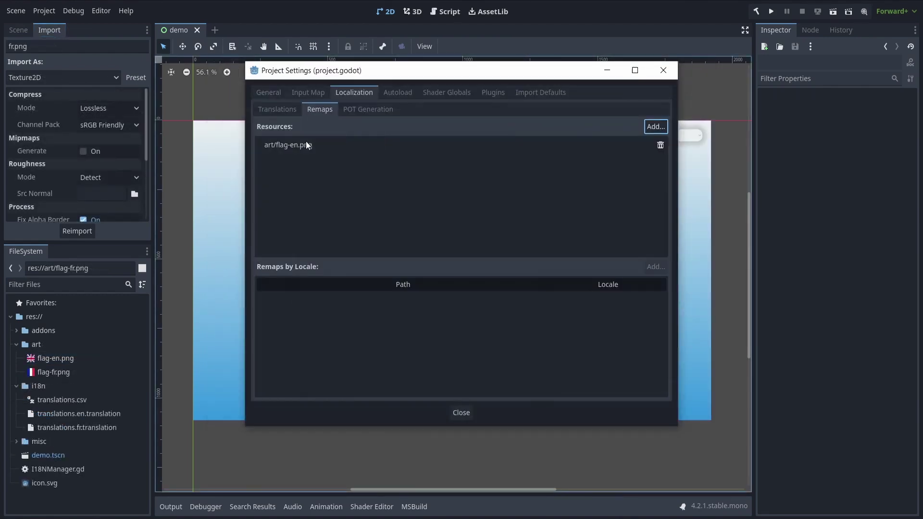
{"action": "left_click", "coordinate": [461, 145]}
Step: Add art/flag-fr.png as its locale remap and set the locale to French [fr]
{"action": "left_click", "coordinate": [656, 267]}
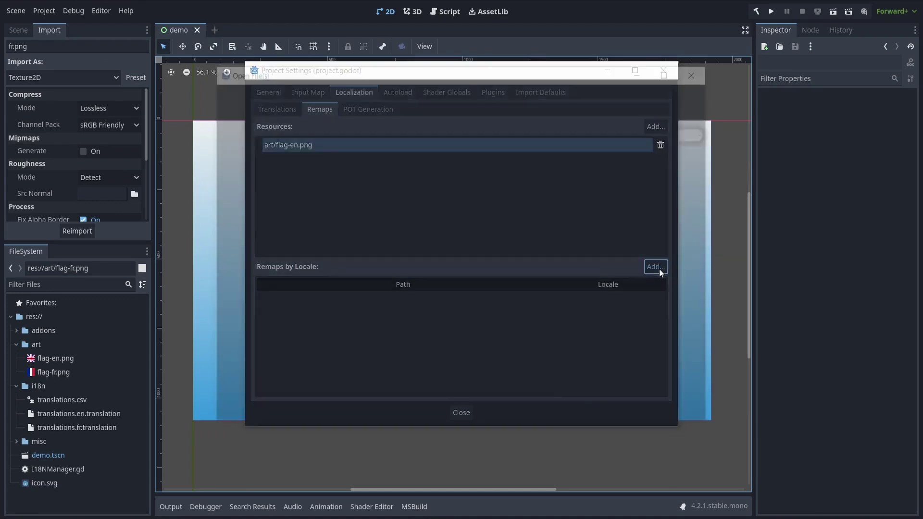
{"action": "double_click", "coordinate": [417, 137]}
{"action": "double_click", "coordinate": [375, 136]}
{"action": "left_click", "coordinate": [593, 297]}
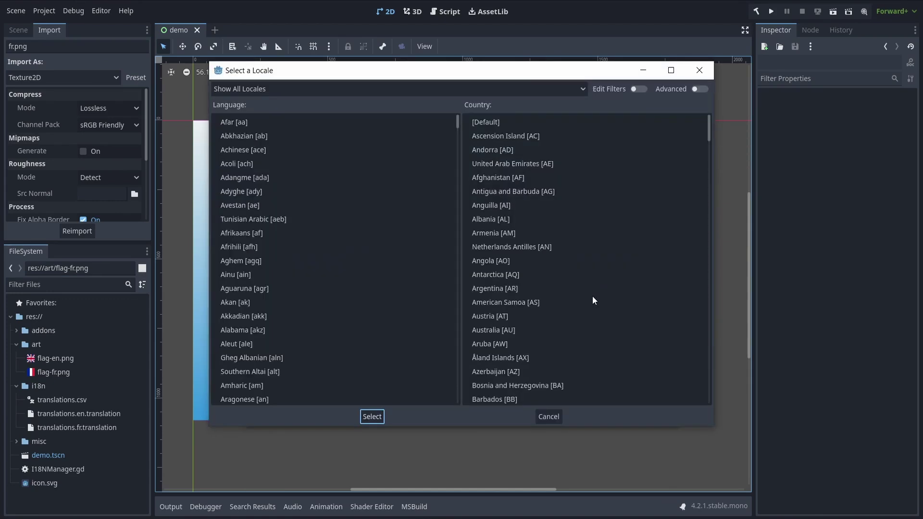
{"action": "scroll", "coordinate": [389, 274], "scroll_direction": "down", "scroll_amount": 15}
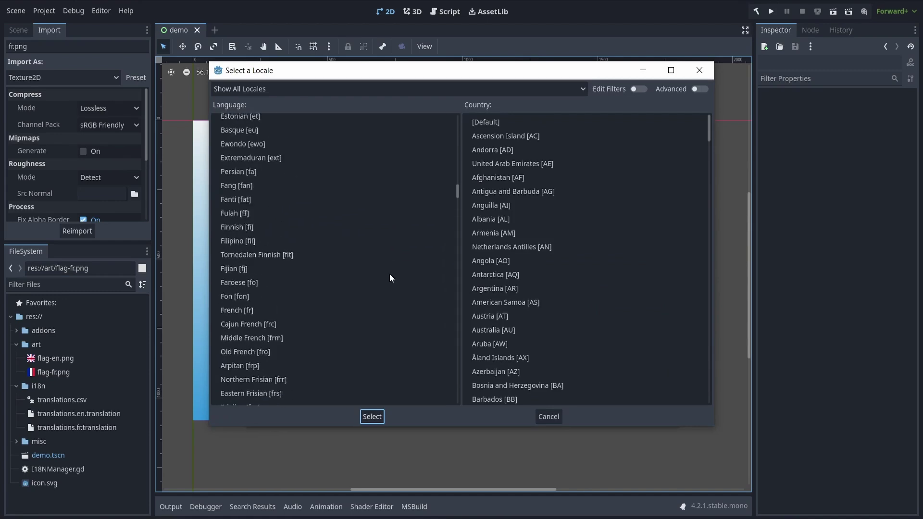
{"action": "scroll", "coordinate": [274, 379], "scroll_direction": "down", "scroll_amount": 3}
{"action": "left_click", "coordinate": [256, 302]}
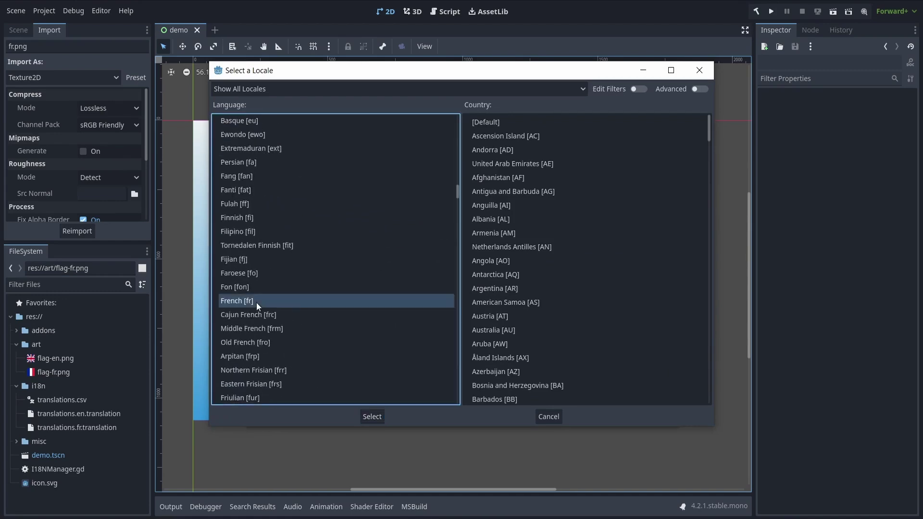
{"action": "left_click", "coordinate": [375, 418]}
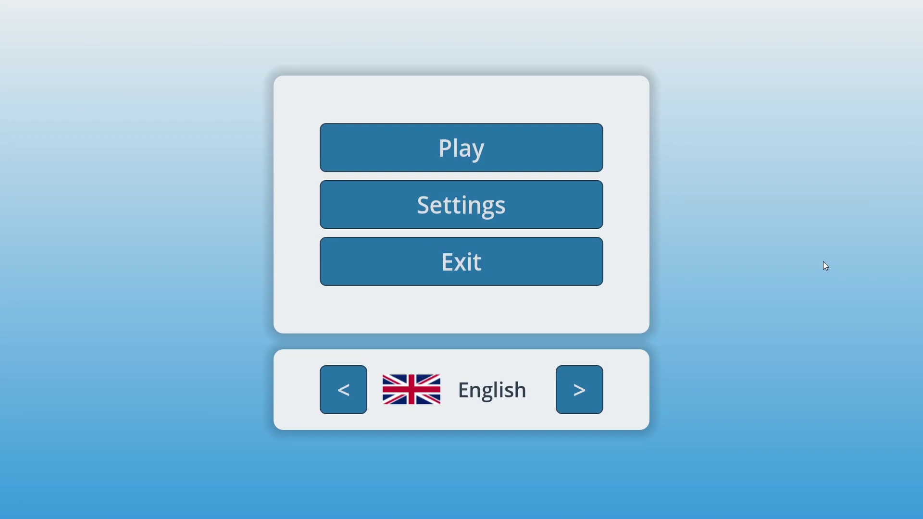
Step: Cycle the running menu forward through Français, Deutsch and English
{"action": "left_click", "coordinate": [591, 388]}
{"action": "left_click", "coordinate": [590, 388]}
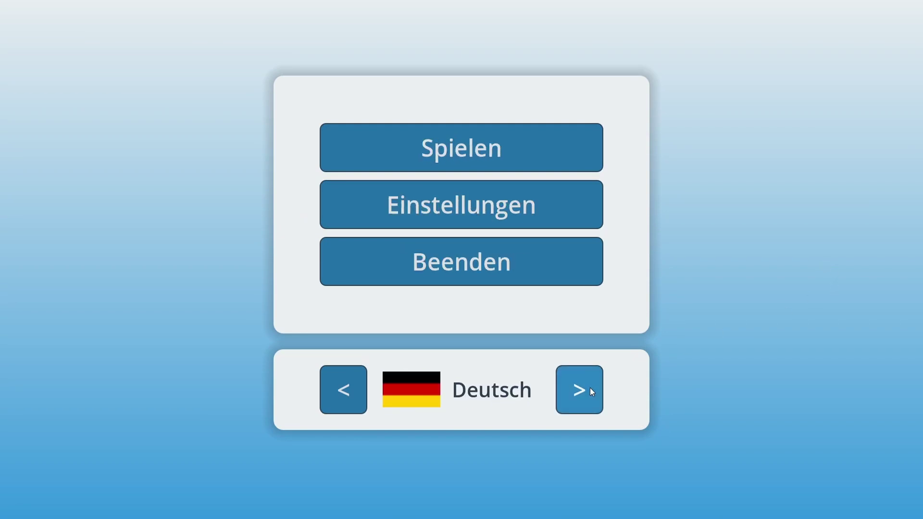
{"action": "left_click", "coordinate": [590, 388]}
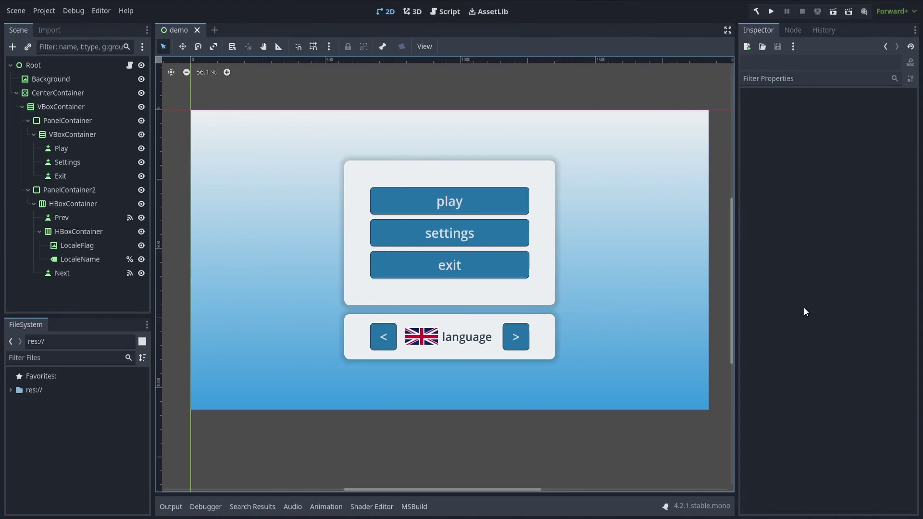
Step: Enter 'fr' as the Test value under Internationalization > Locale in advanced Project Settings
{"action": "left_click", "coordinate": [40, 9]}
{"action": "left_click", "coordinate": [57, 27]}
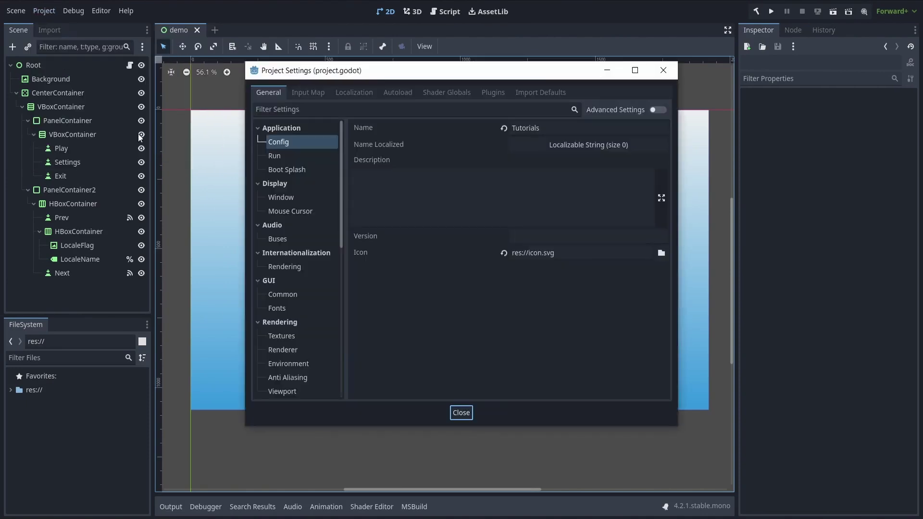
{"action": "left_click", "coordinate": [664, 111]}
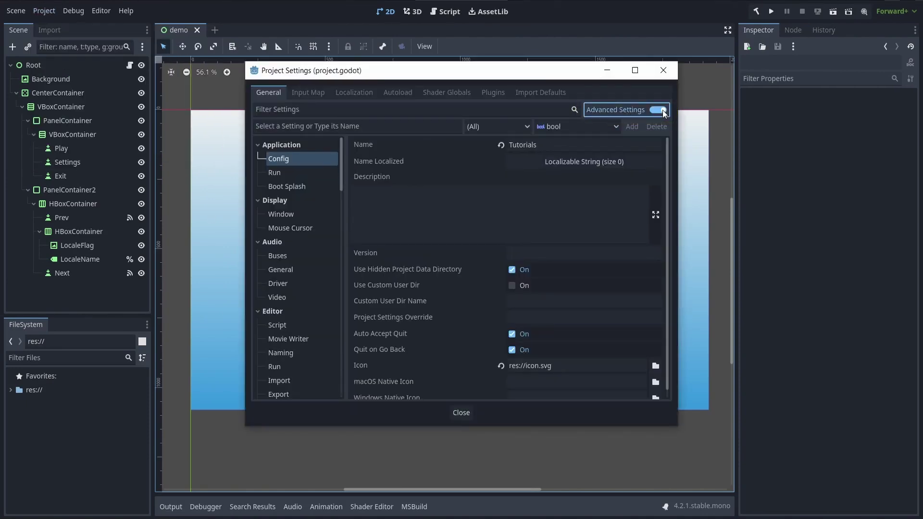
{"action": "scroll", "coordinate": [293, 307], "scroll_direction": "down", "scroll_amount": 5}
{"action": "scroll", "coordinate": [293, 307], "scroll_direction": "down", "scroll_amount": 3}
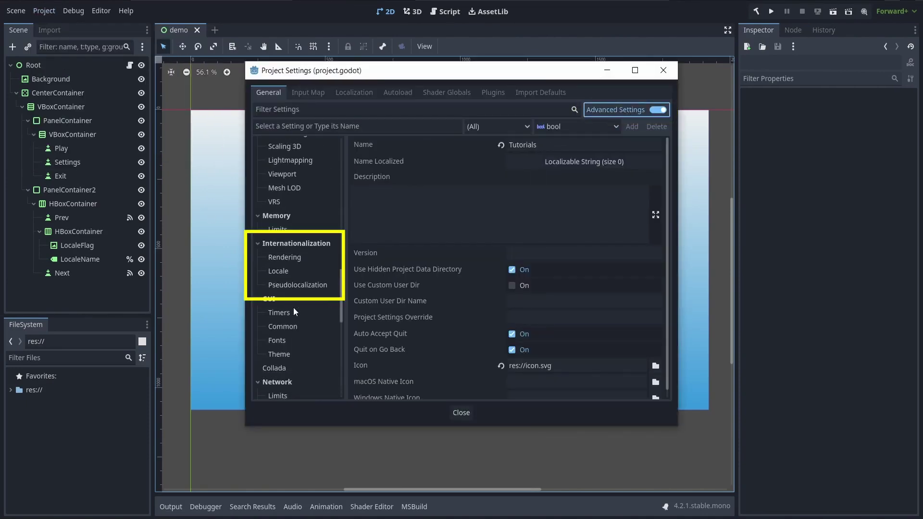
{"action": "left_click", "coordinate": [322, 271]}
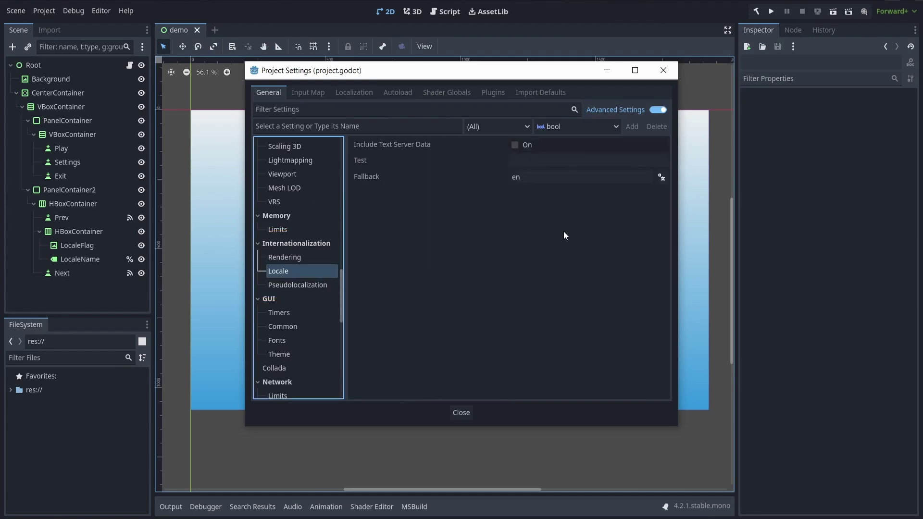
{"action": "left_click", "coordinate": [577, 160]}
{"action": "type", "text": "fr"}
{"action": "key", "text": "Return"}
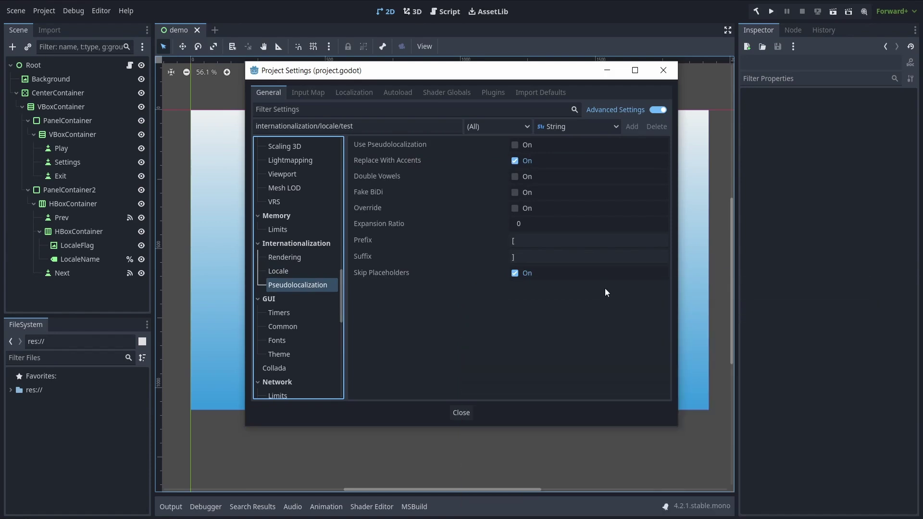
Step: Check Use Pseudolocalization and Double Vowels in the Pseudolocalization settings
{"action": "left_click", "coordinate": [515, 145]}
{"action": "left_click", "coordinate": [515, 177]}
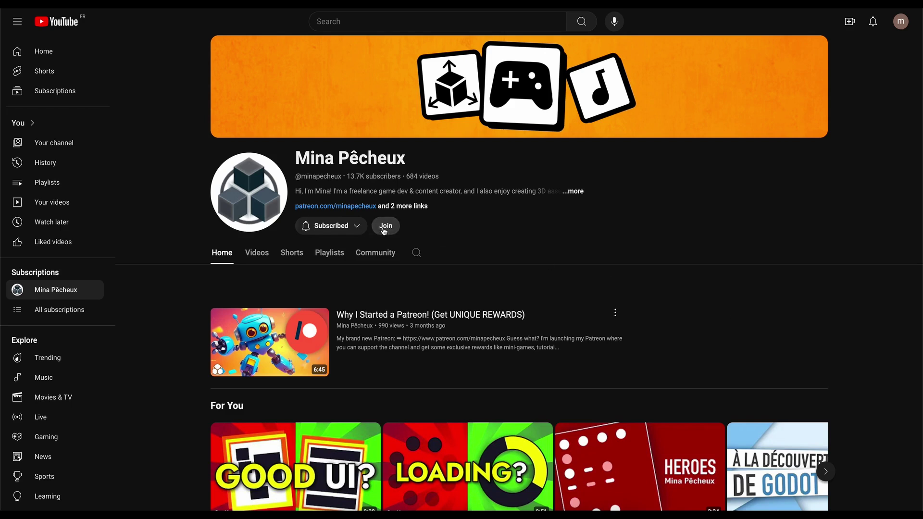
Step: Open the channel's Join membership dialog and view the €4.99/month Supporter tier perks
{"action": "left_click", "coordinate": [383, 228]}
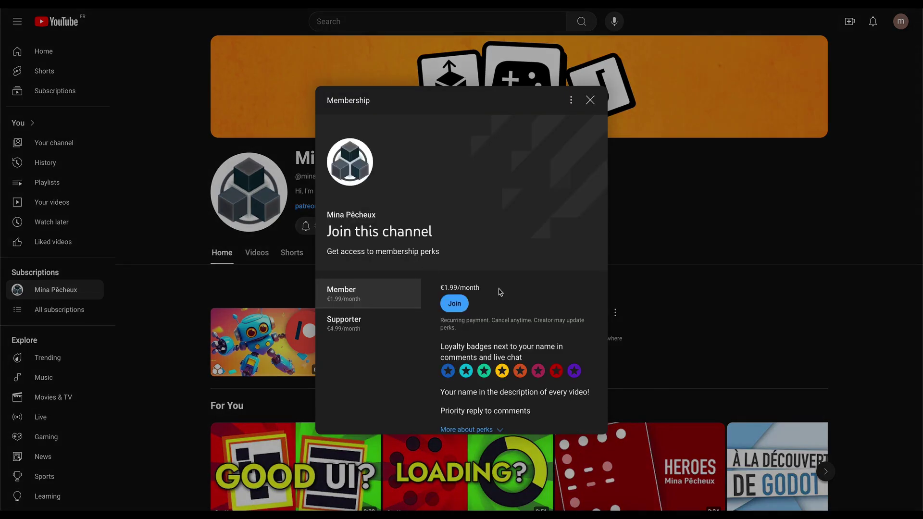
{"action": "scroll", "coordinate": [599, 303], "scroll_direction": "down", "scroll_amount": 2}
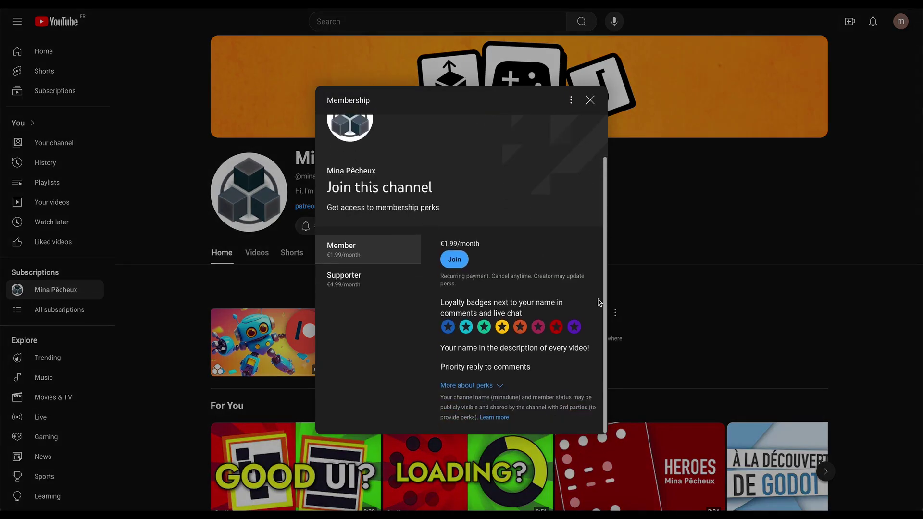
{"action": "left_click", "coordinate": [387, 284]}
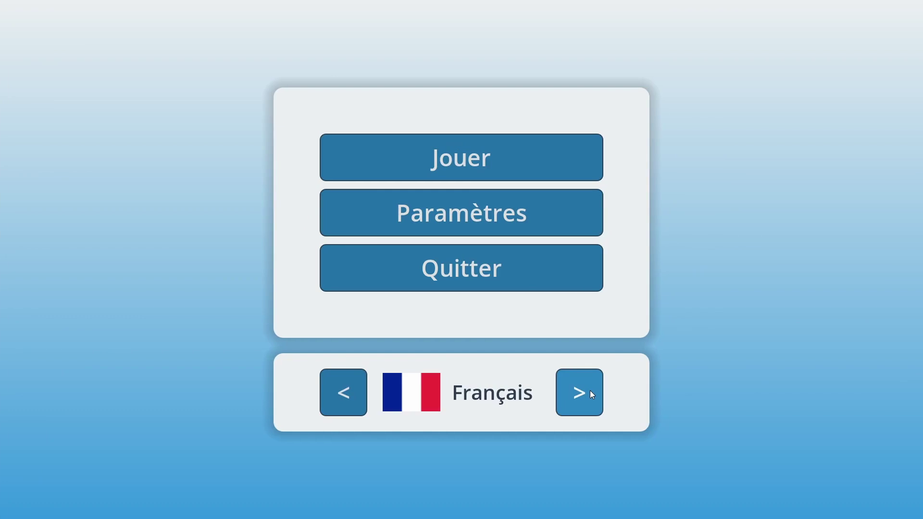
Step: Switch the running menu repeatedly among Deutsch, English and Français, finishing on English
{"action": "left_click", "coordinate": [590, 391]}
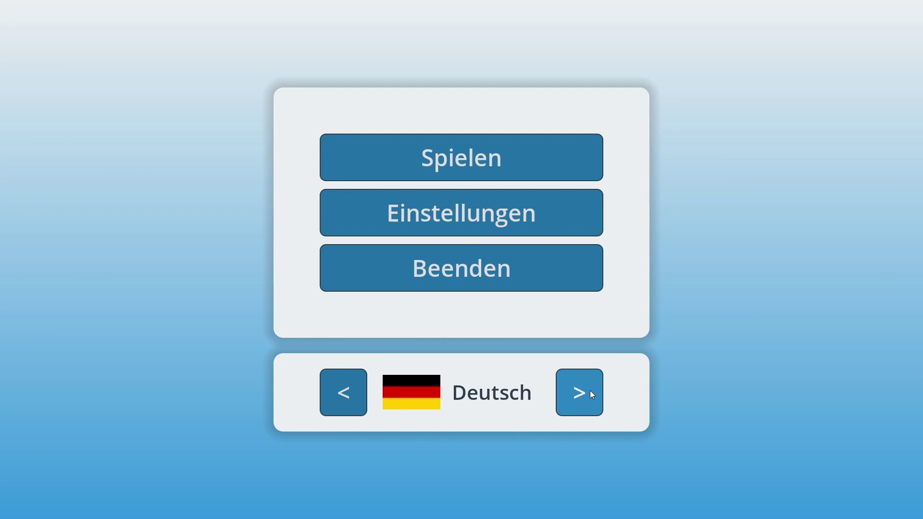
{"action": "left_click", "coordinate": [590, 391]}
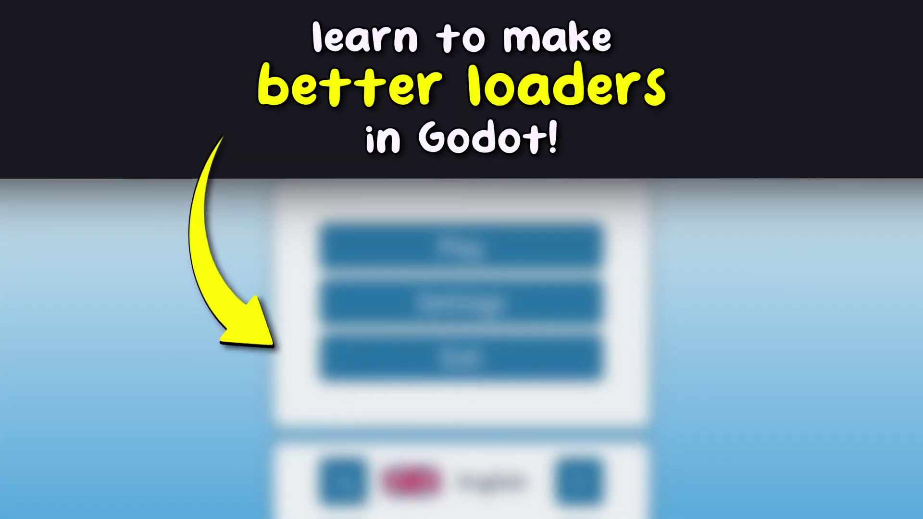
{"action": "left_click", "coordinate": [350, 490]}
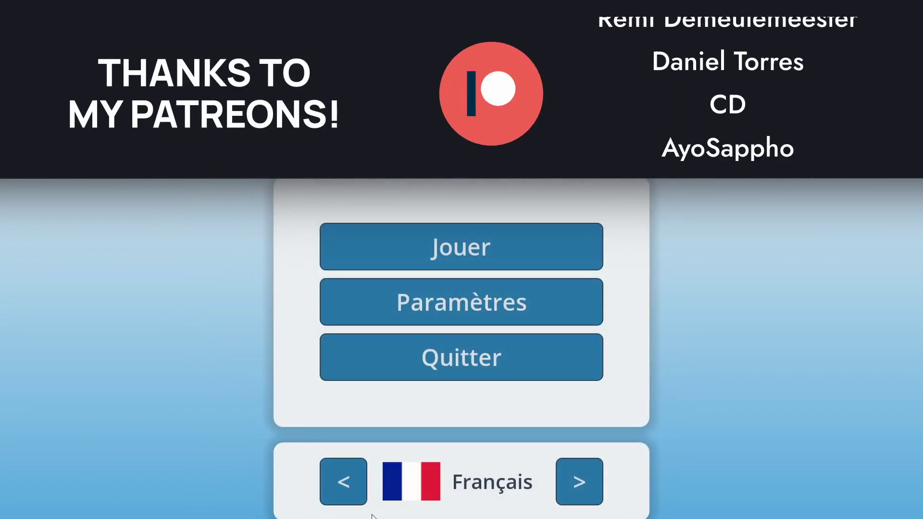
{"action": "left_click", "coordinate": [585, 481]}
{"action": "left_click", "coordinate": [585, 481]}
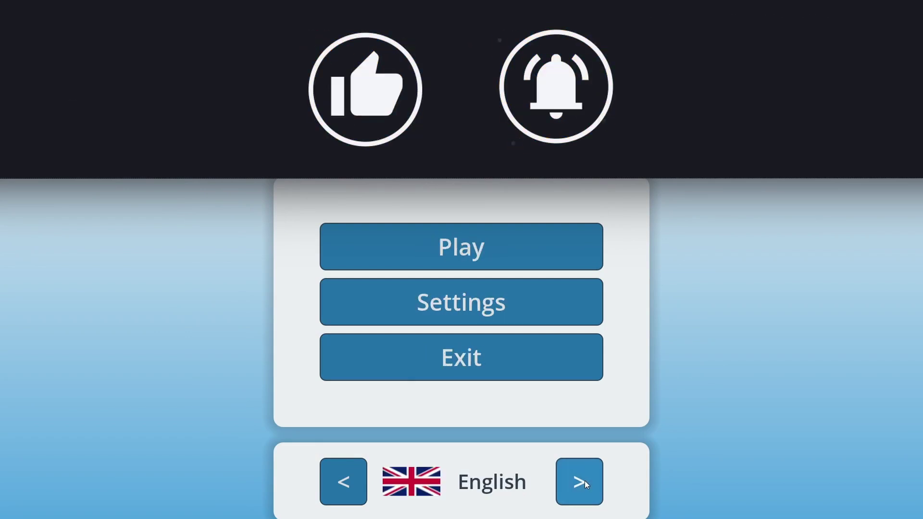
{"action": "left_click", "coordinate": [585, 483]}
{"action": "left_click", "coordinate": [585, 481]}
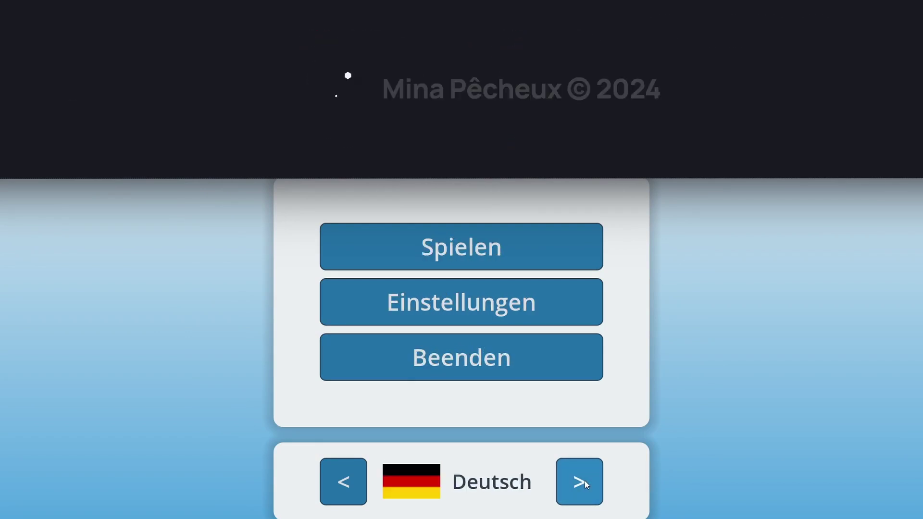
{"action": "left_click", "coordinate": [585, 481]}
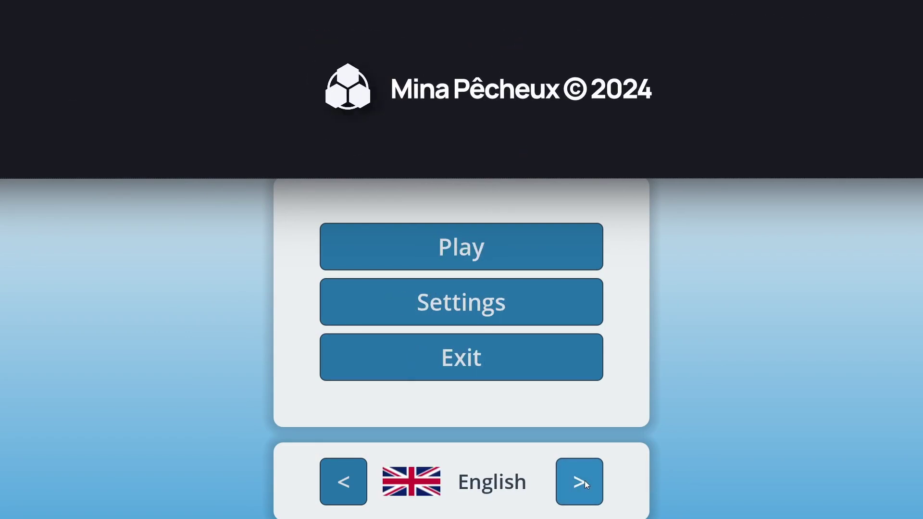